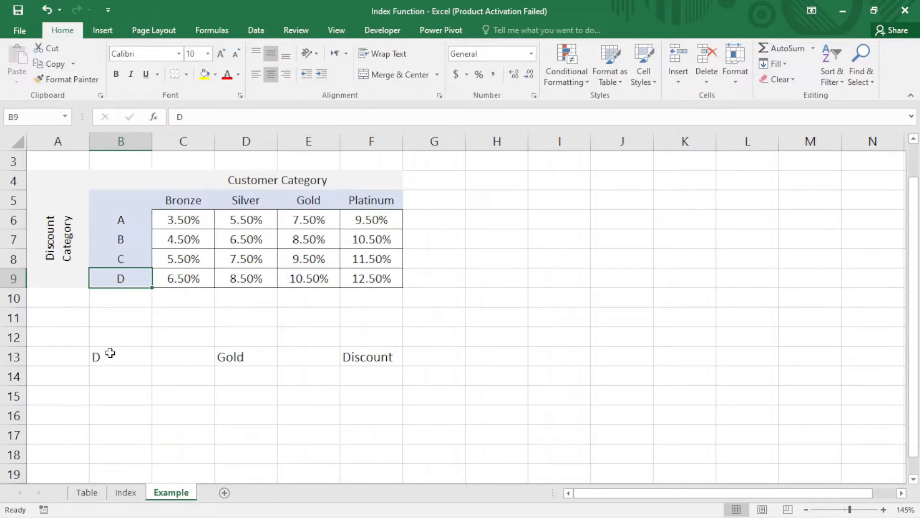
- Enter the formula =INDEX(C6:F9,4,3) in G13 to return the discount for category D and Gold
left_click(428, 356)
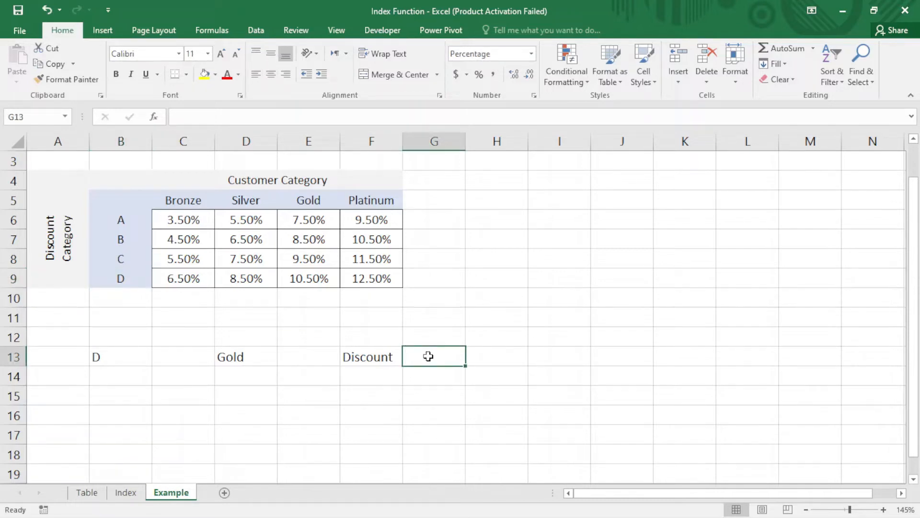
type("=")
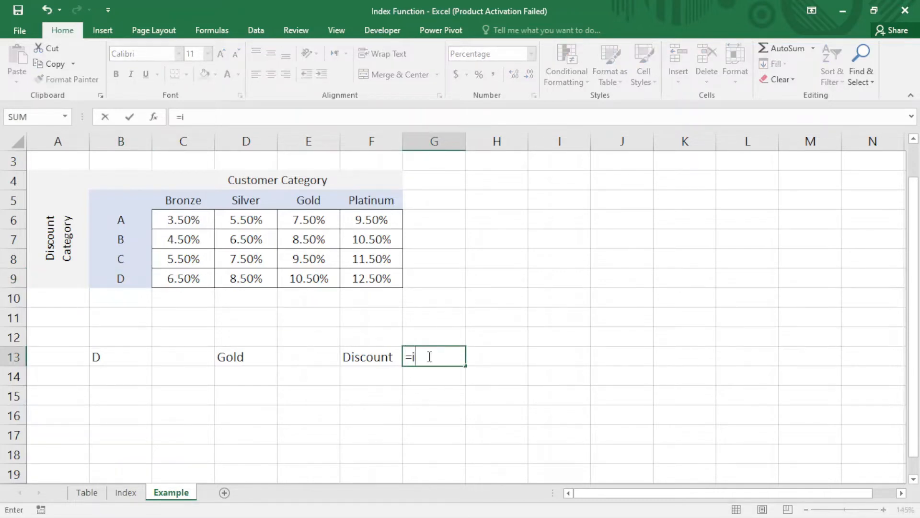
type("in")
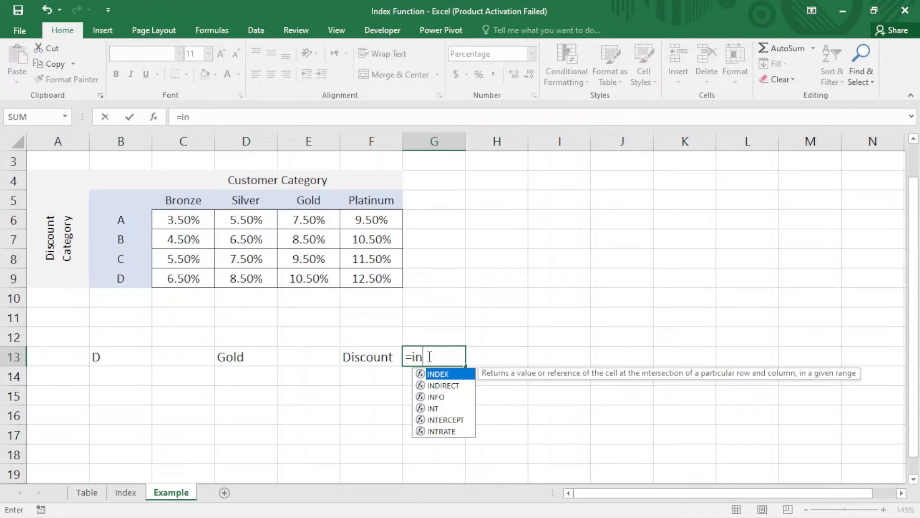
key("Tab")
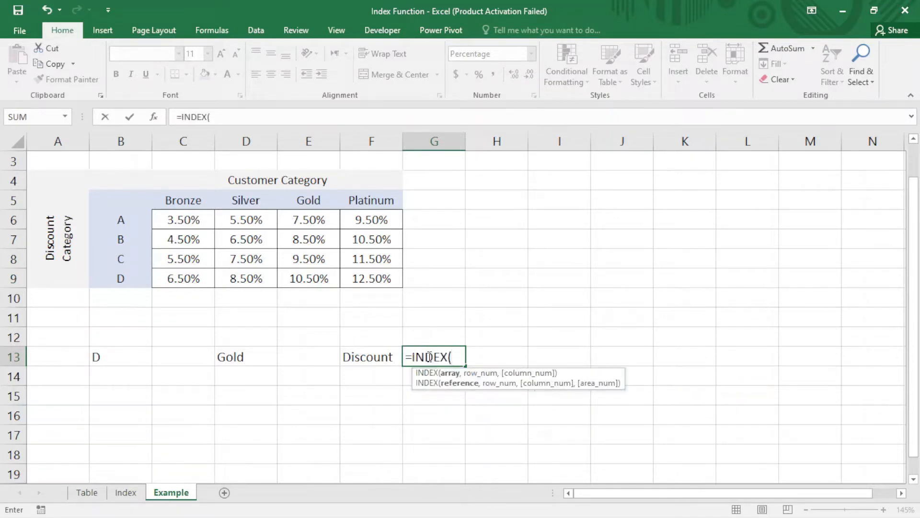
left_click(188, 225)
key("ctrl+shift+Right")
key("ctrl+shift+Down")
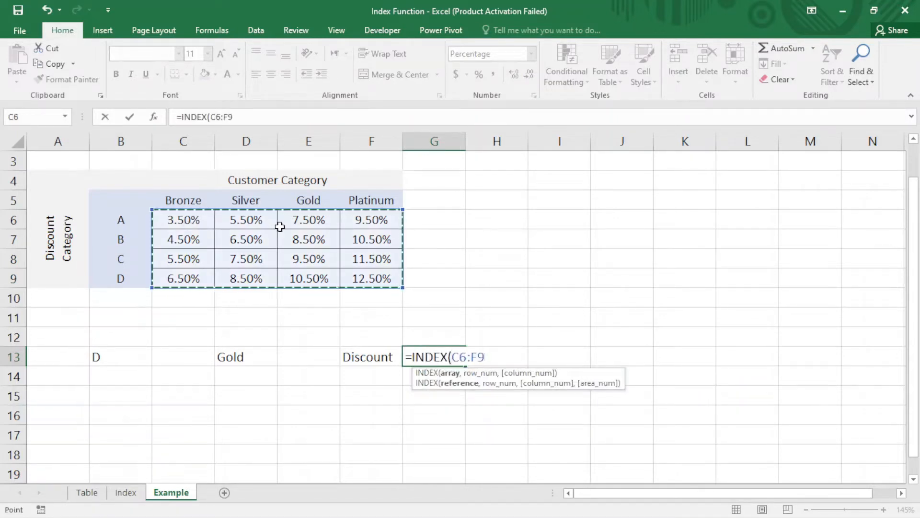
type(",")
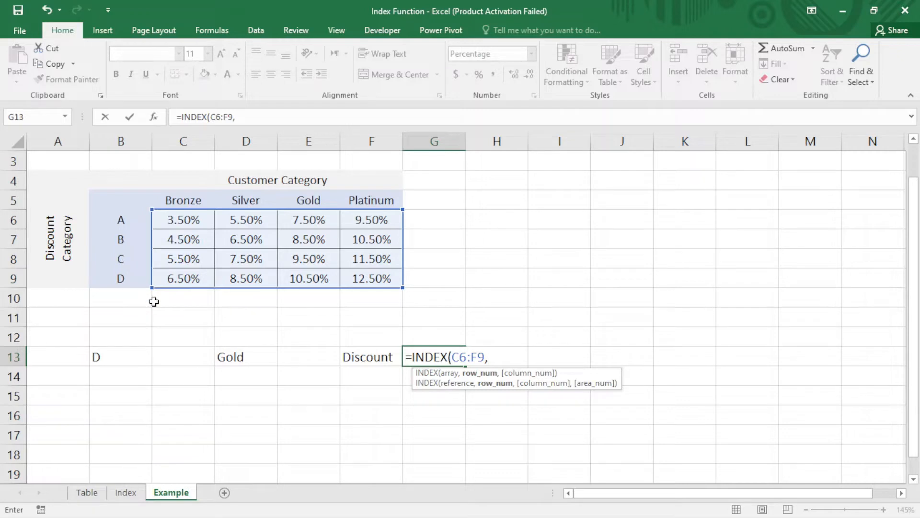
type("4,")
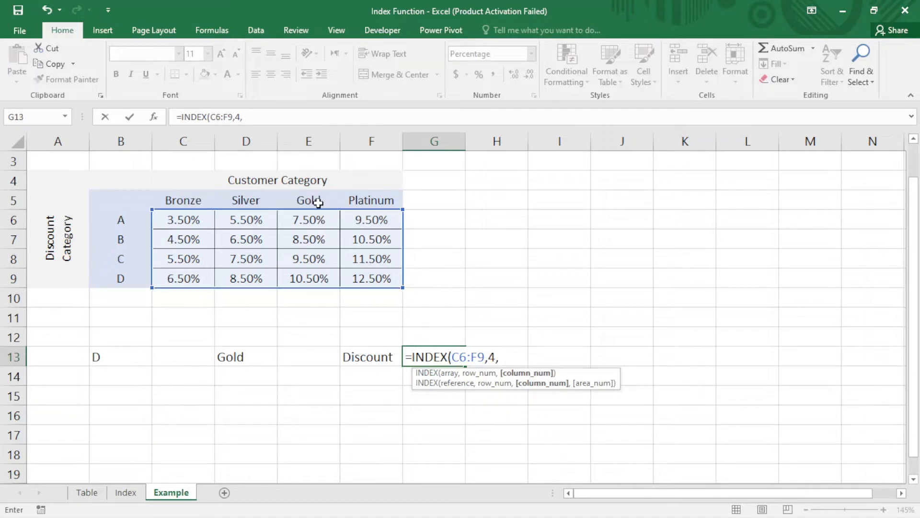
type("3)")
key("Return")
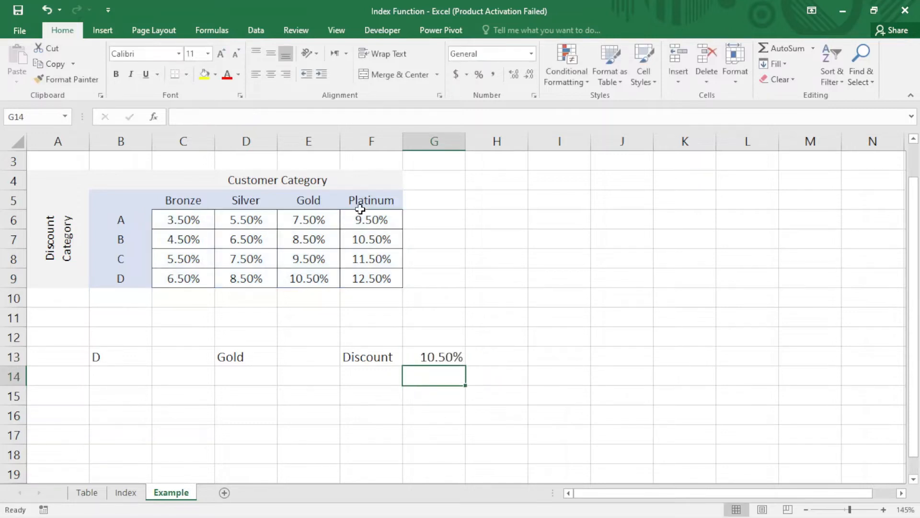
- Compare the INDEX result in G13 with the discount in table cell E9, where row D meets column Gold
left_click(433, 356)
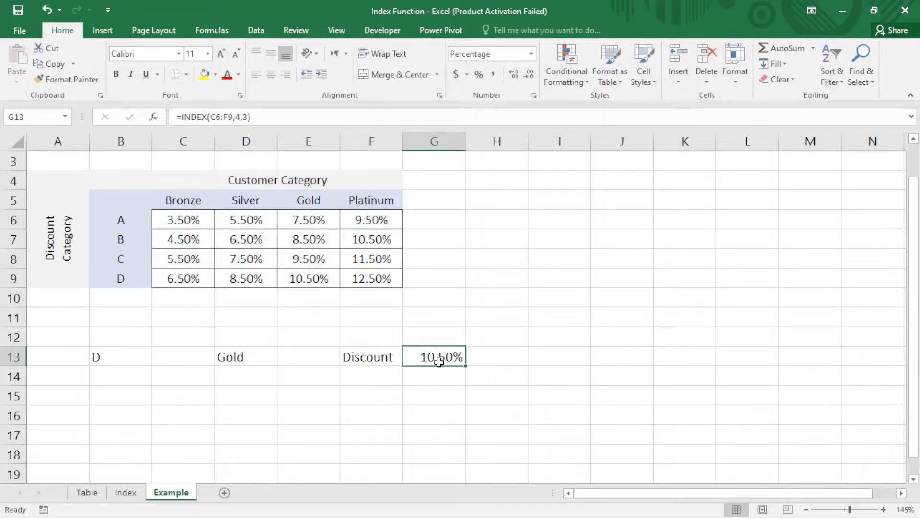
left_click(310, 279)
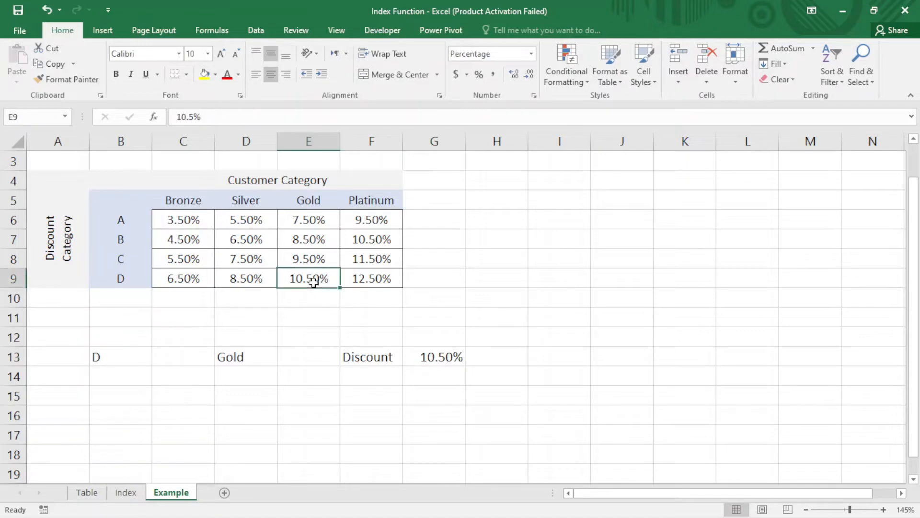
left_click(426, 354)
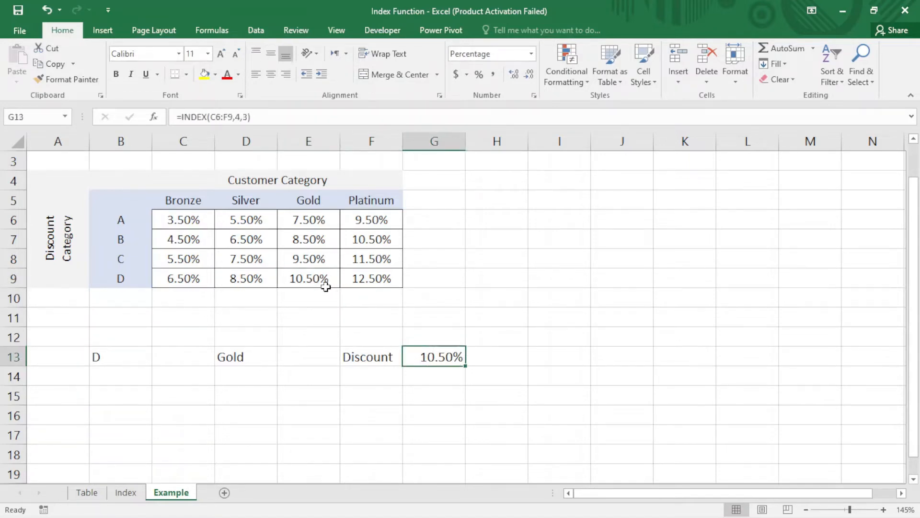
left_click(322, 283)
left_click(428, 355)
- Start an INDEX formula in G14 with the discount table C6:F9 as its array
left_click(426, 380)
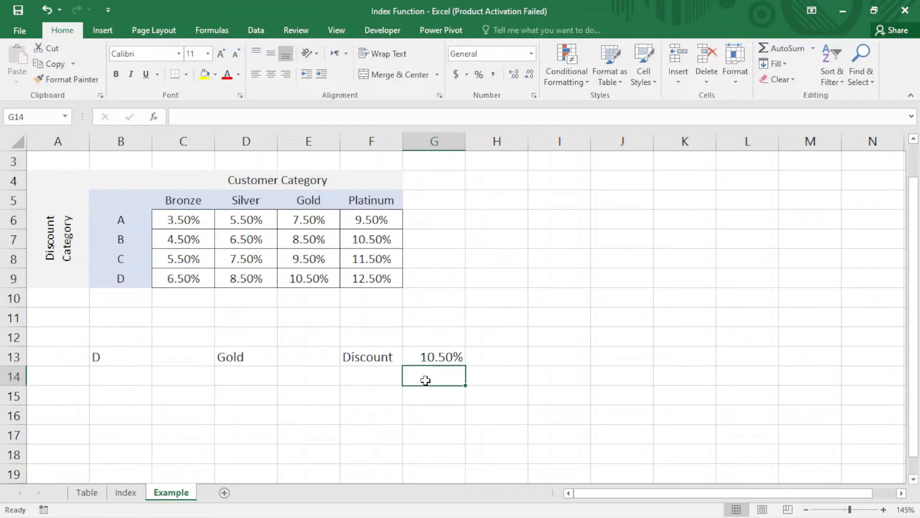
type("=inde")
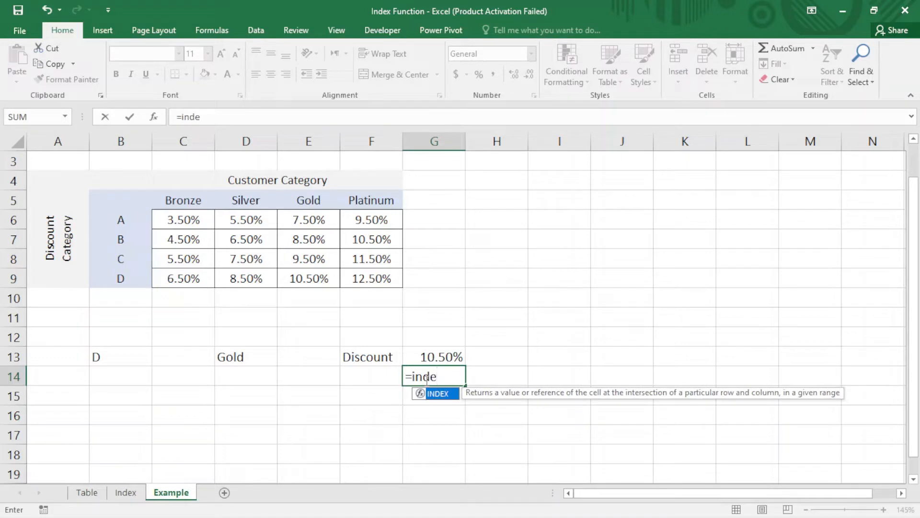
key("Tab")
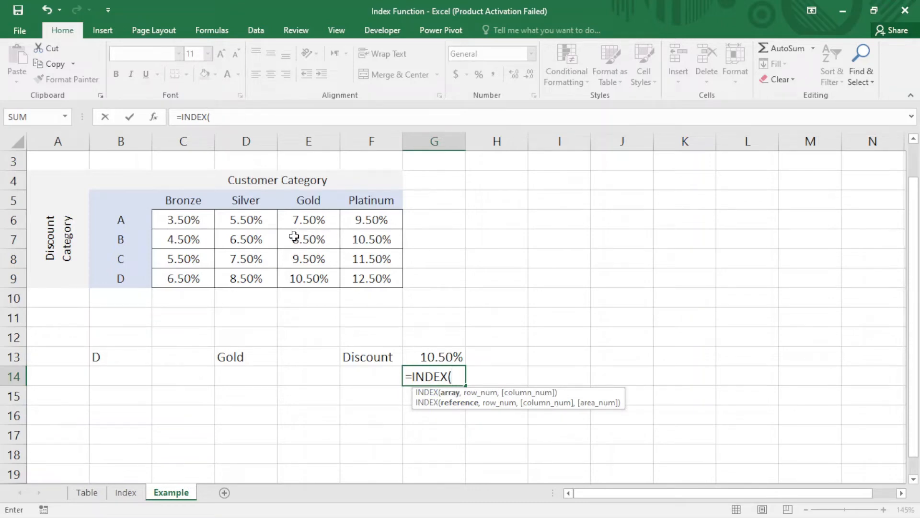
left_click_drag(189, 220, 368, 276)
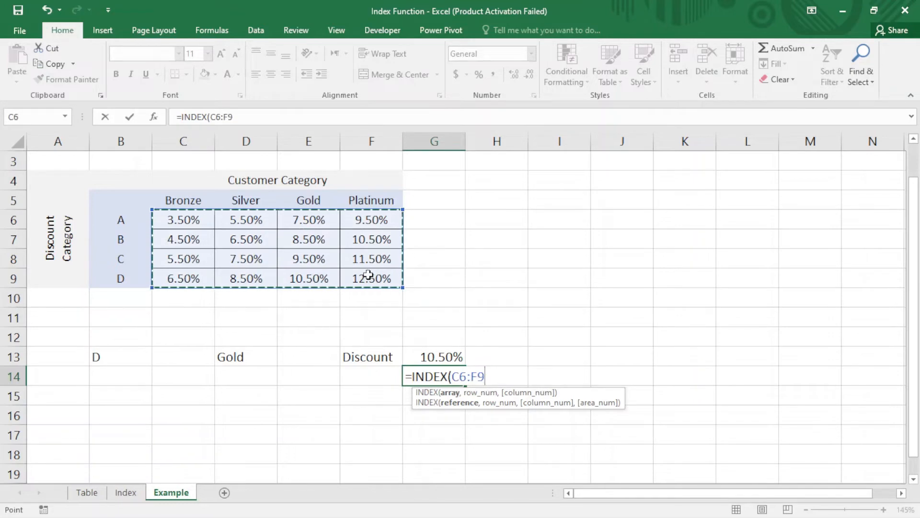
type(",")
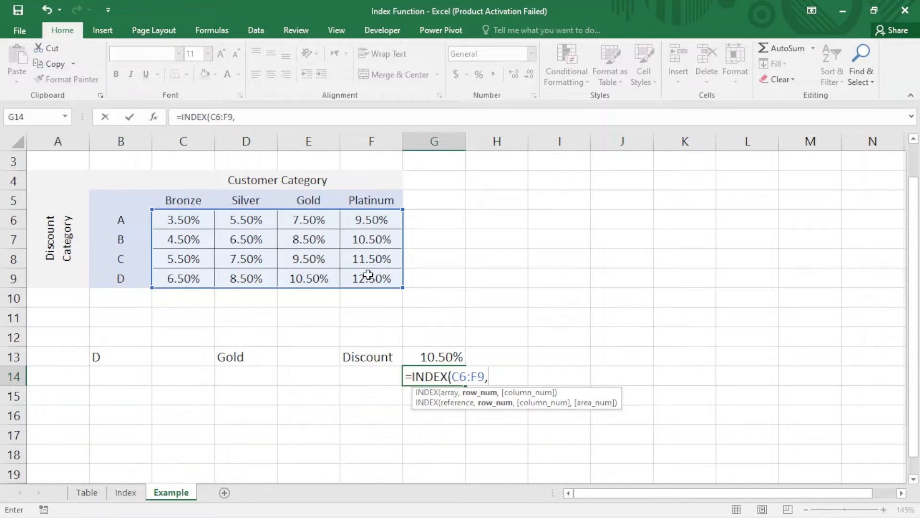
- Add MATCH(B13,B6:B9,0) as the row number argument of the INDEX formula in G14
type("ma")
key("Tab")
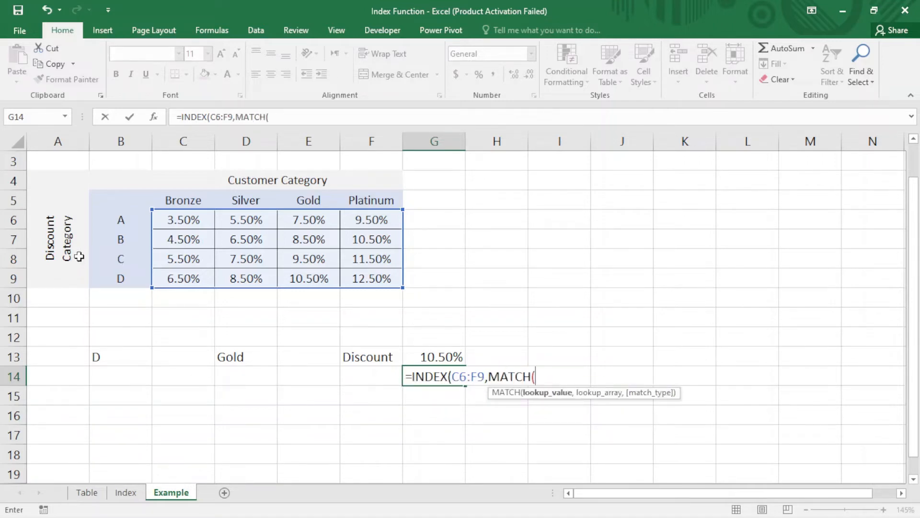
left_click(120, 356)
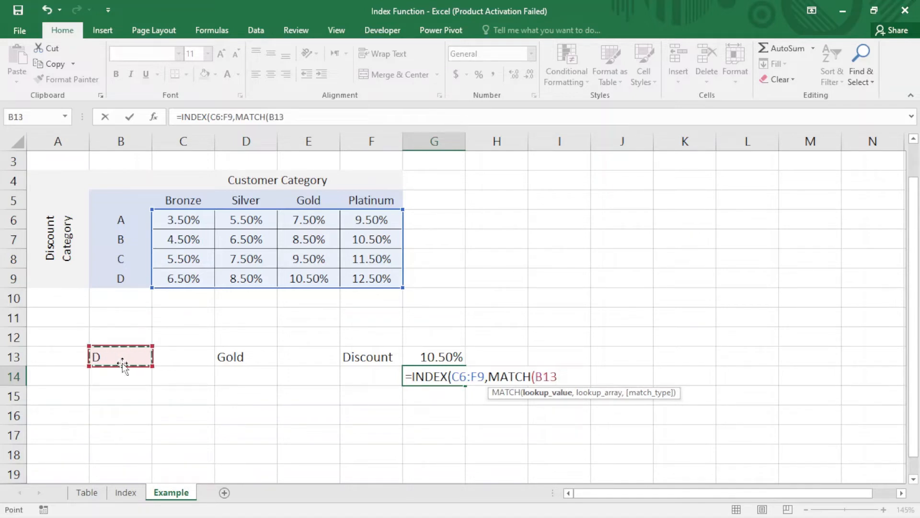
type(",")
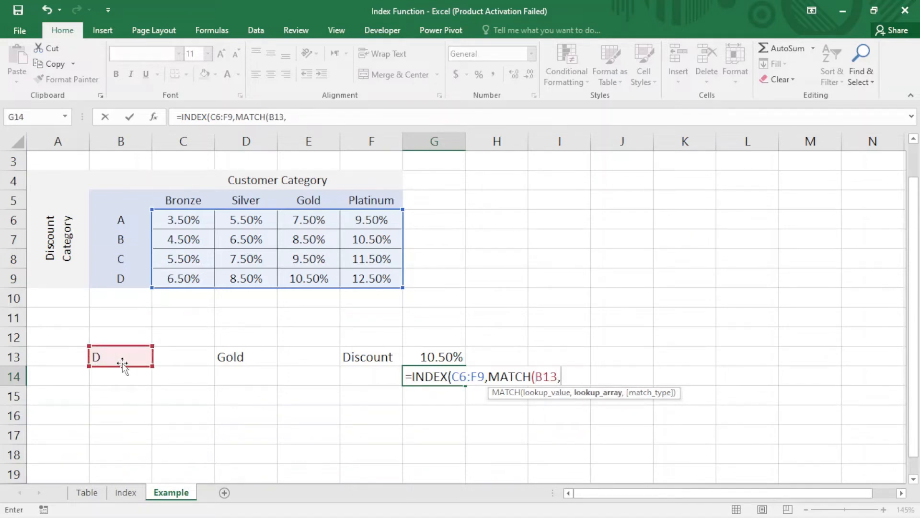
left_click_drag(128, 218, 134, 281)
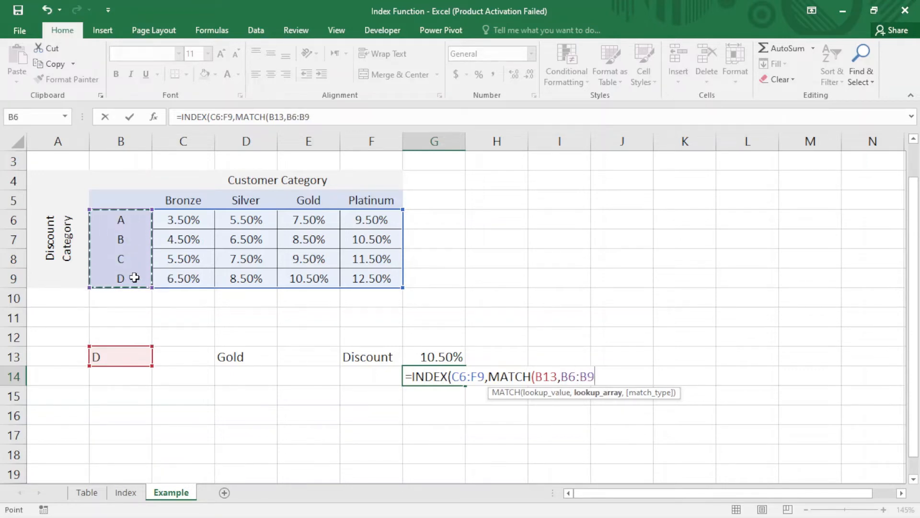
type(",0")
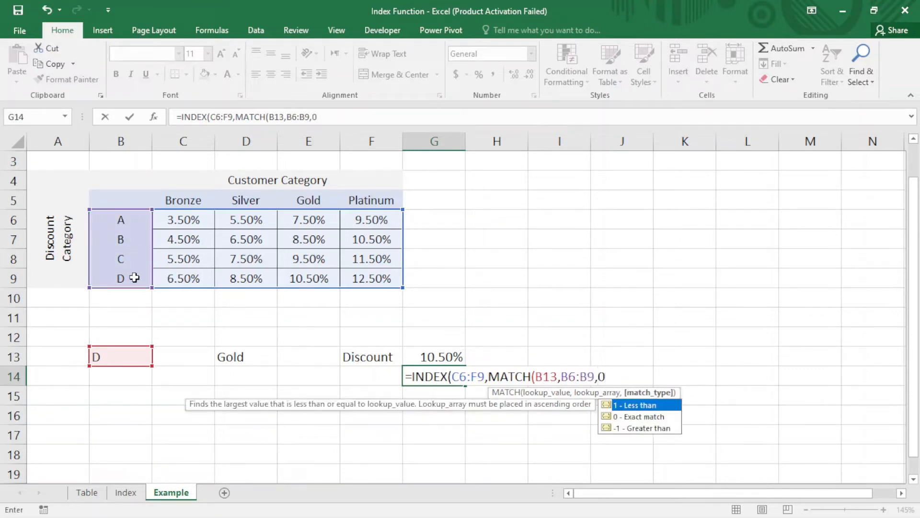
type(")")
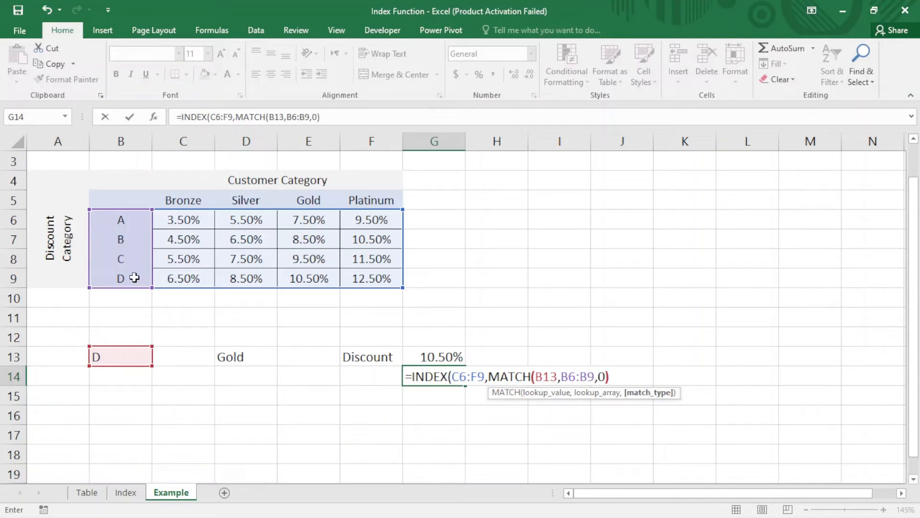
type(",")
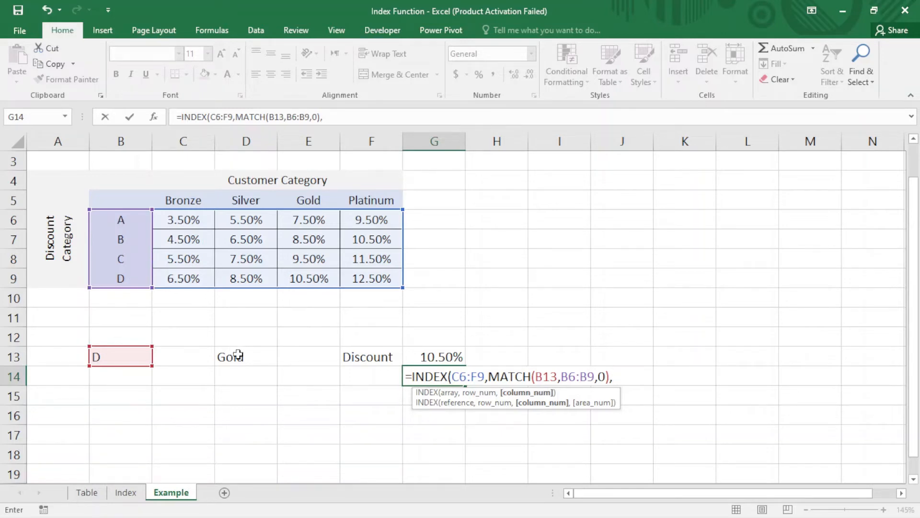
- Add MATCH(D13,C5:F5,0) as the column number argument and complete the INDEX formula in G14
type("in")
key("BackSpace")
key("BackSpace")
type("ma")
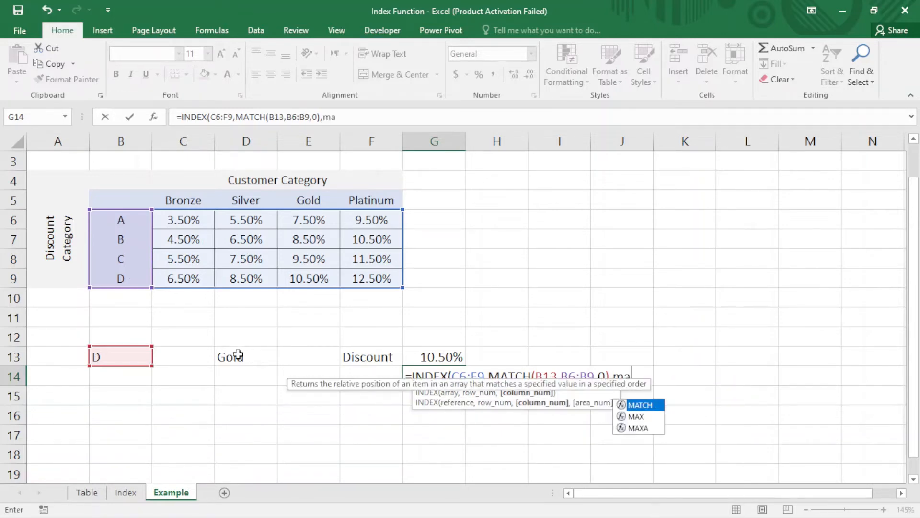
key("Tab")
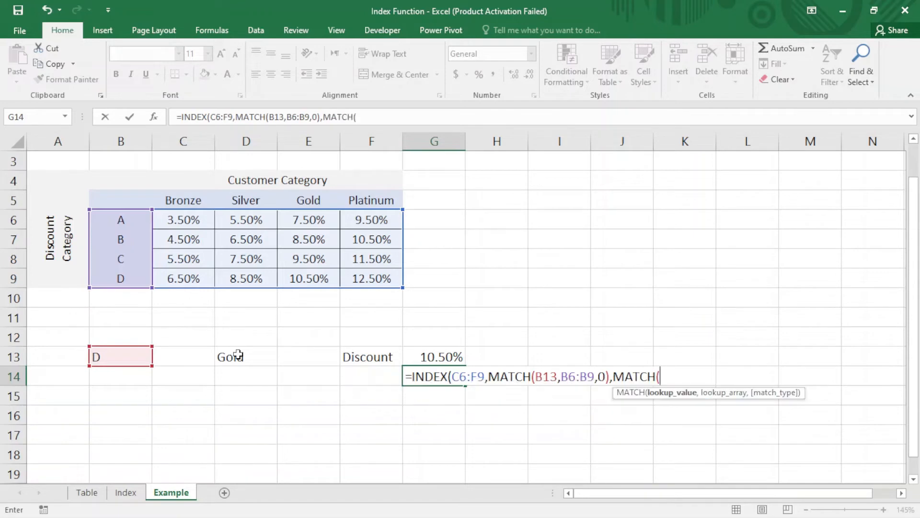
left_click(224, 354)
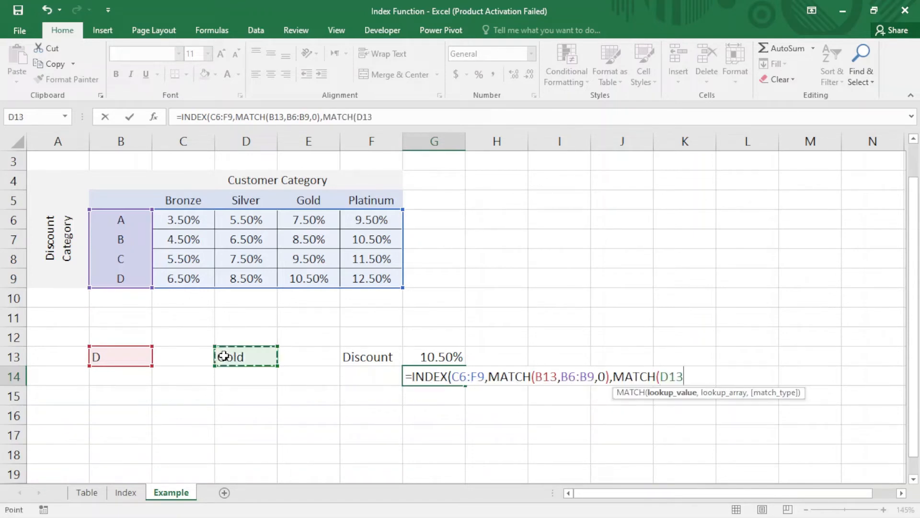
type(",")
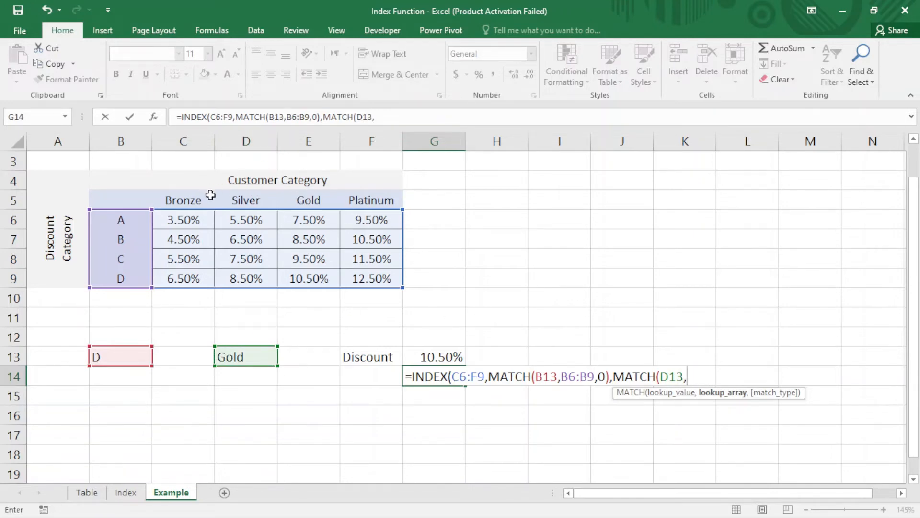
left_click_drag(192, 200, 356, 210)
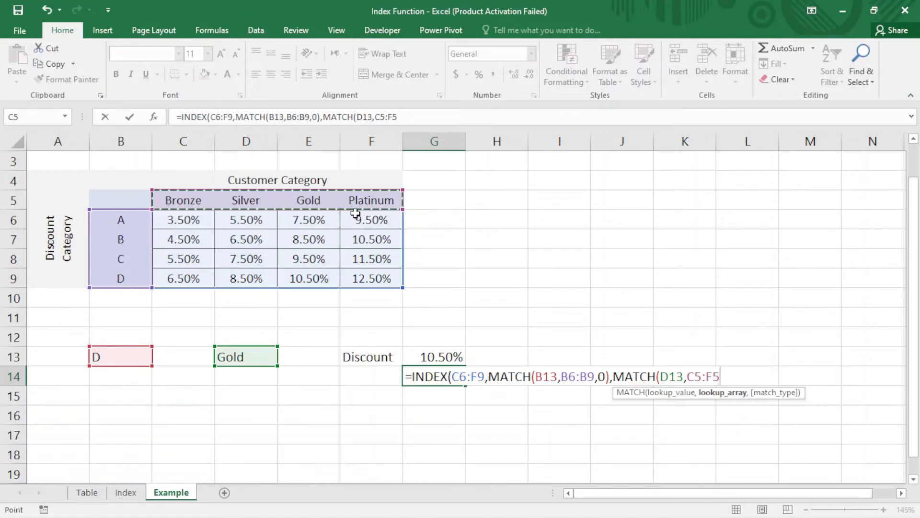
type(",")
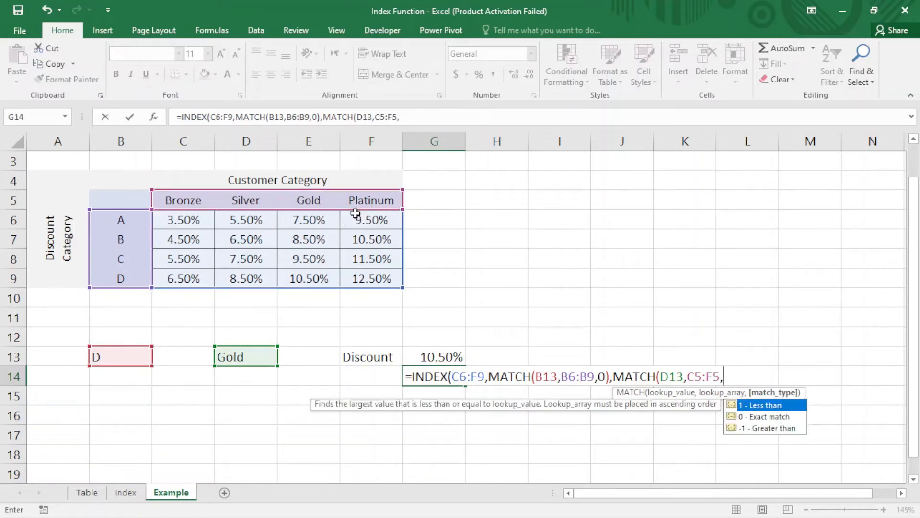
type("0))")
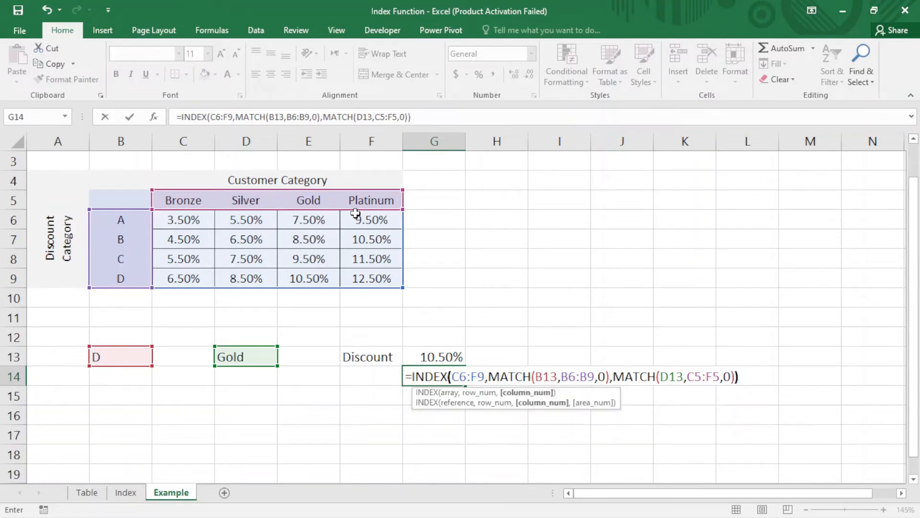
key("Return")
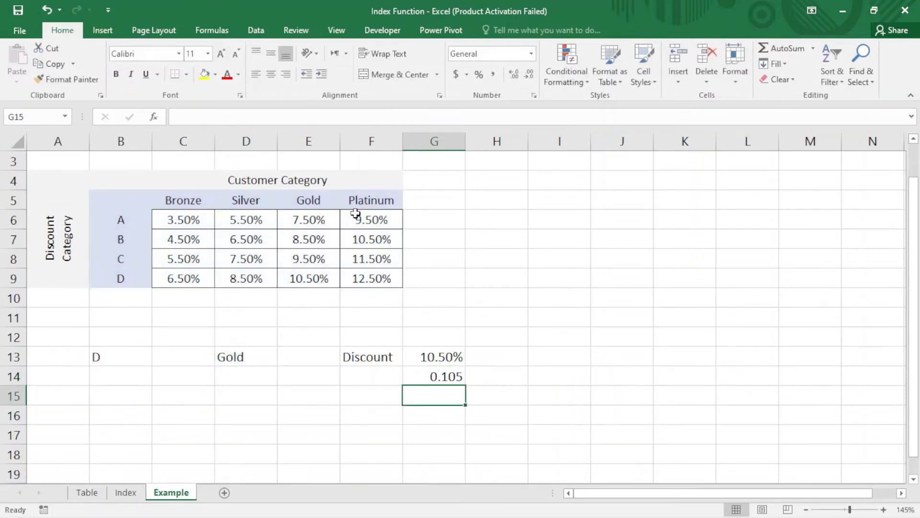
- Format G14 as a percentage with two decimal places and inspect the cell references in its formula
left_click(441, 375)
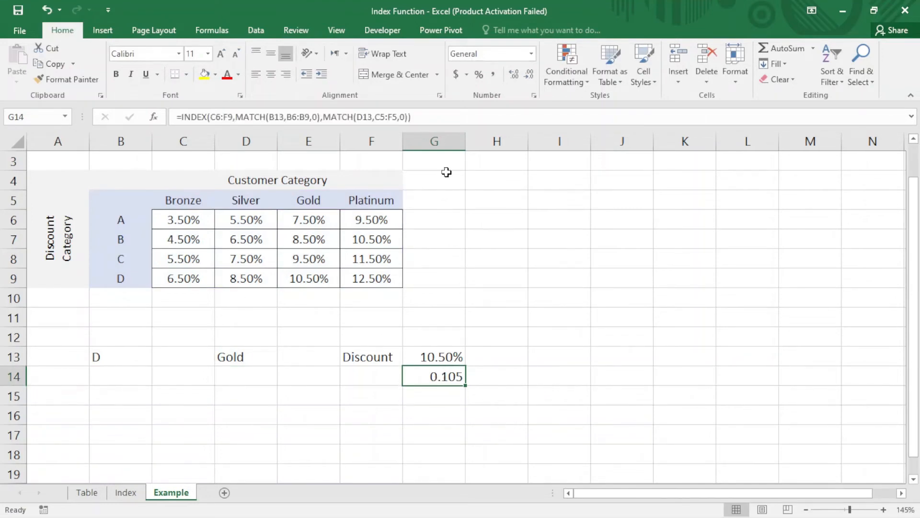
left_click(480, 73)
left_click(518, 76)
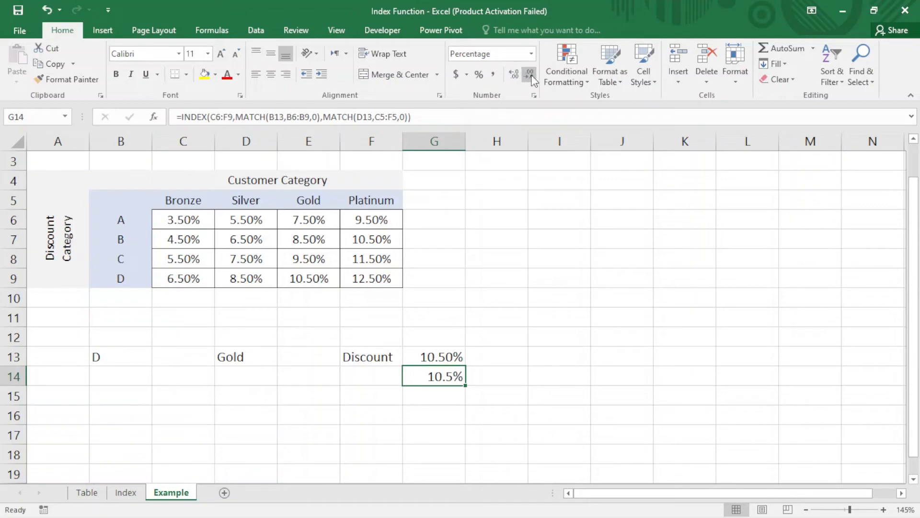
left_click(514, 78)
double_click(443, 374)
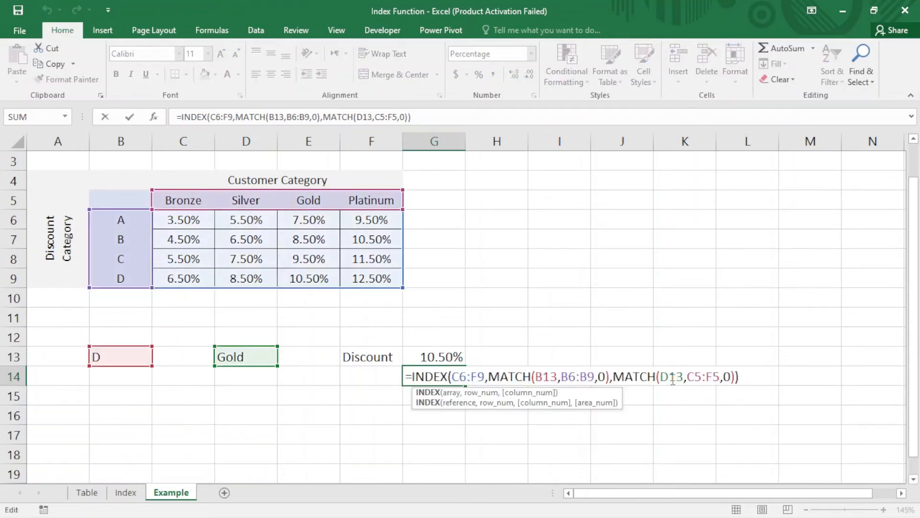
left_click(523, 357)
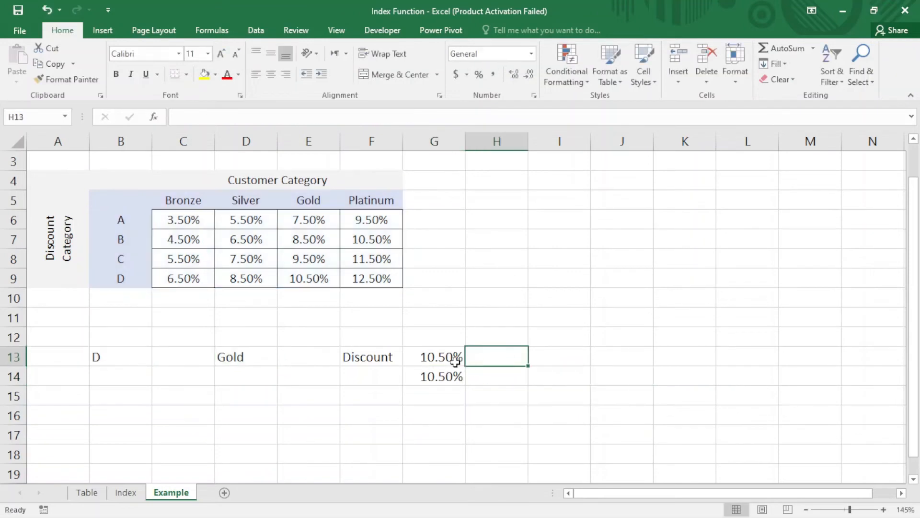
- Inspect the fixed-position INDEX formula in G13 and leave it as is
left_click(455, 361)
double_click(448, 357)
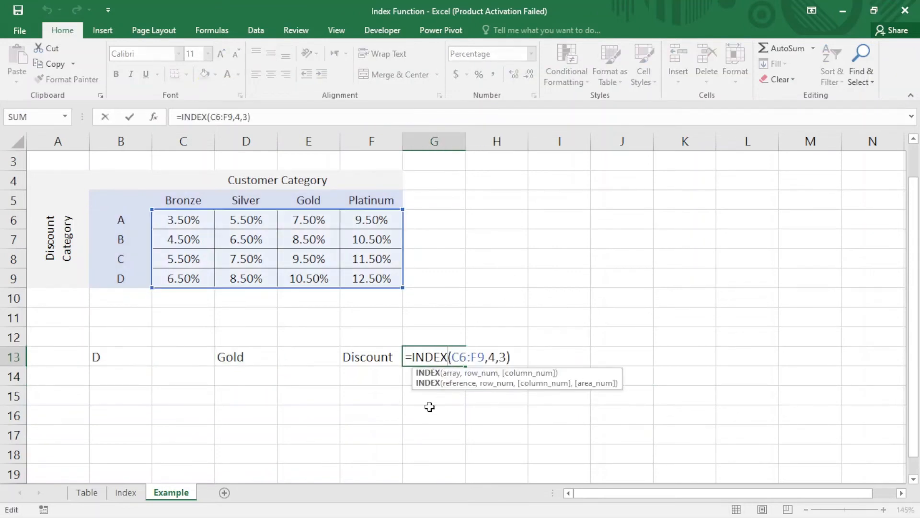
left_click(373, 419)
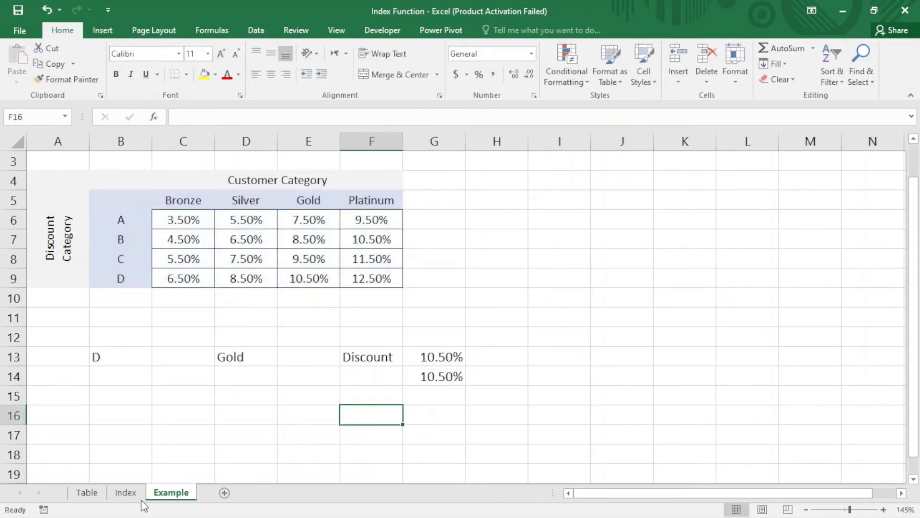
- Start an INDEX formula in I4 of the Index sheet with the absolute range Example!$C$6:$F$9 as its array
left_click(126, 493)
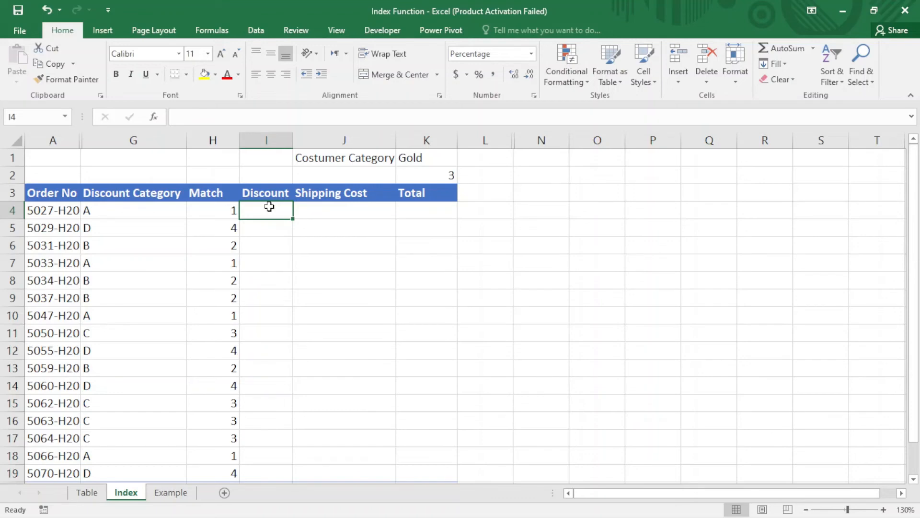
type("=inde")
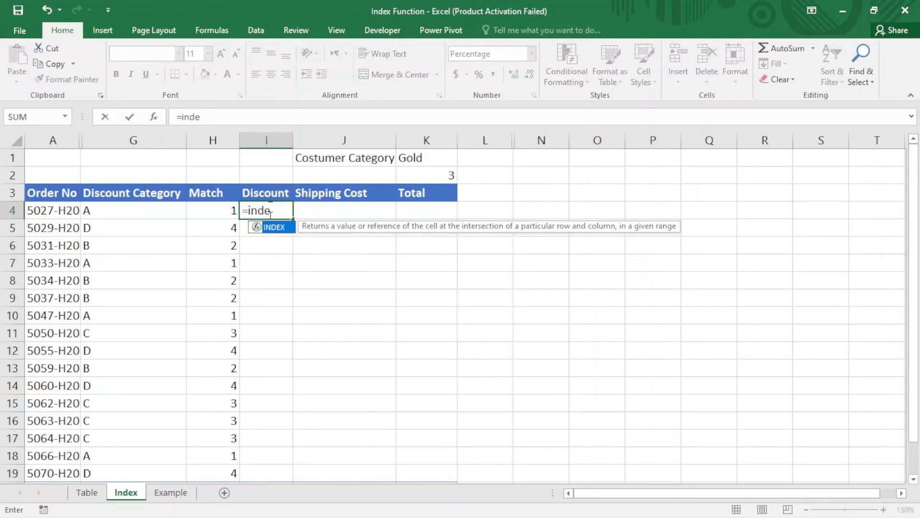
key("Tab")
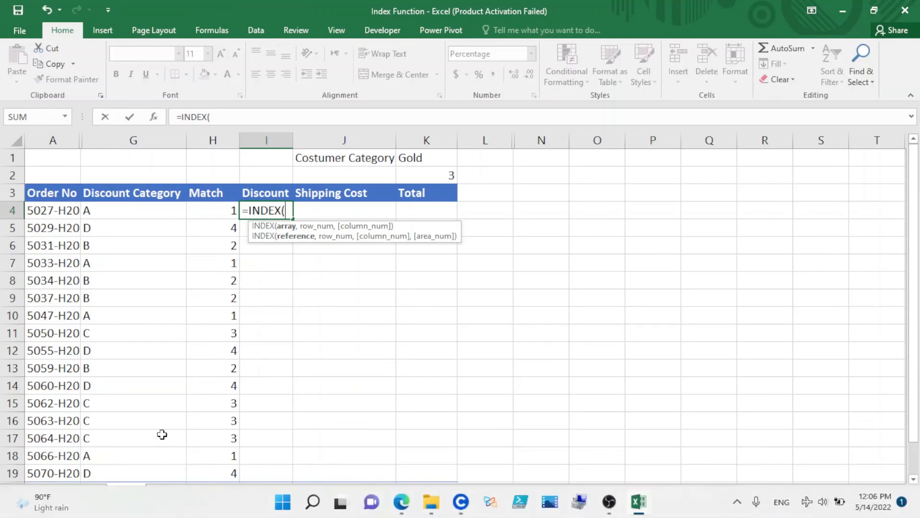
left_click(171, 492)
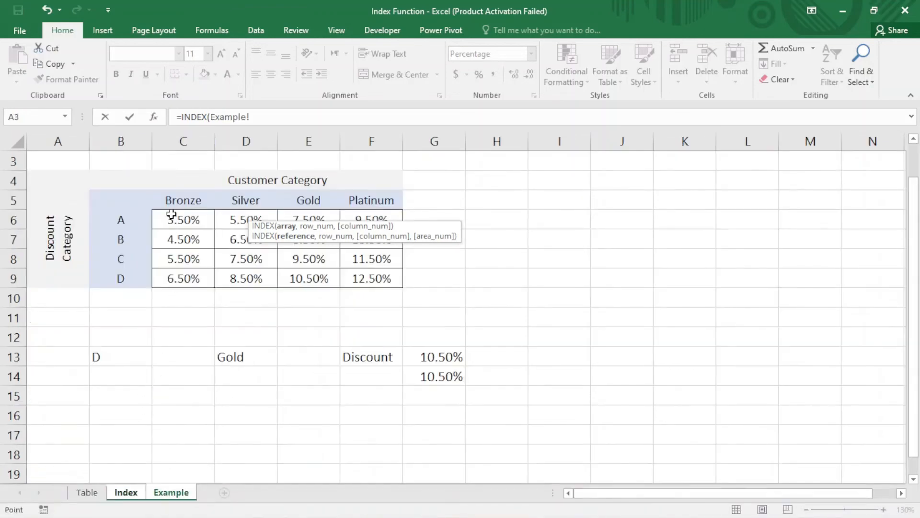
left_click_drag(173, 217, 376, 275)
key("F4")
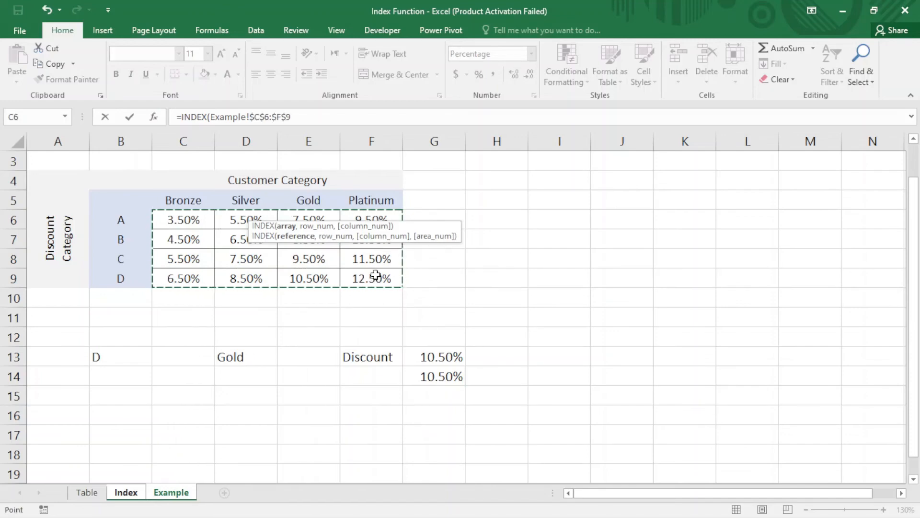
type(",")
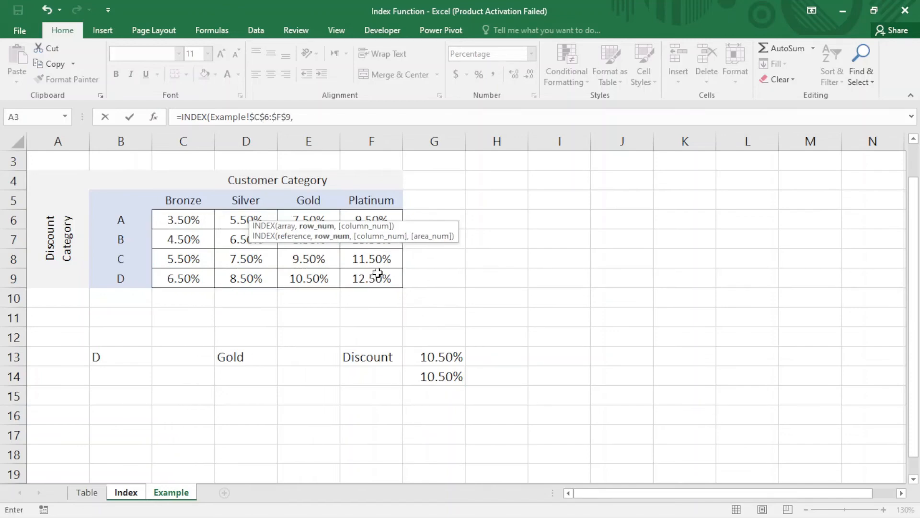
- Complete the I4 formula with Index!H4 as row number and Index!$K$2 as column number, and fill it down the Discount column
left_click(126, 492)
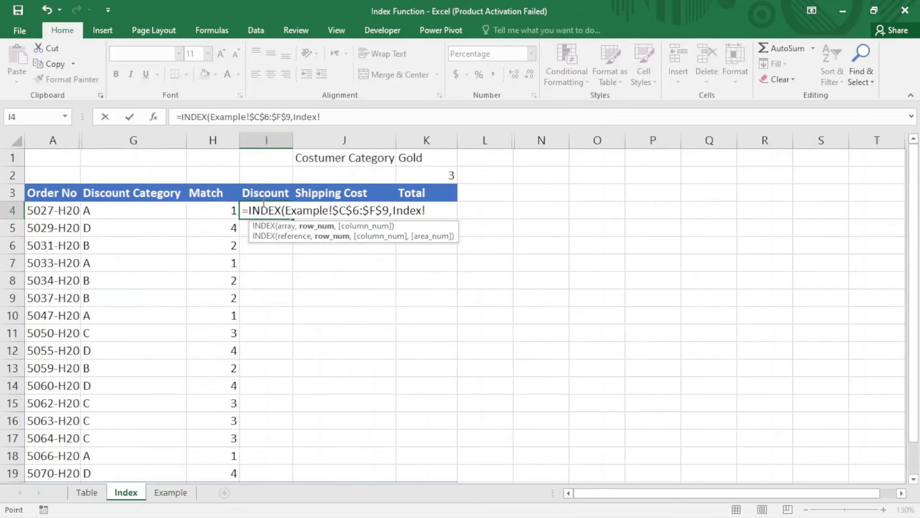
left_click(225, 210)
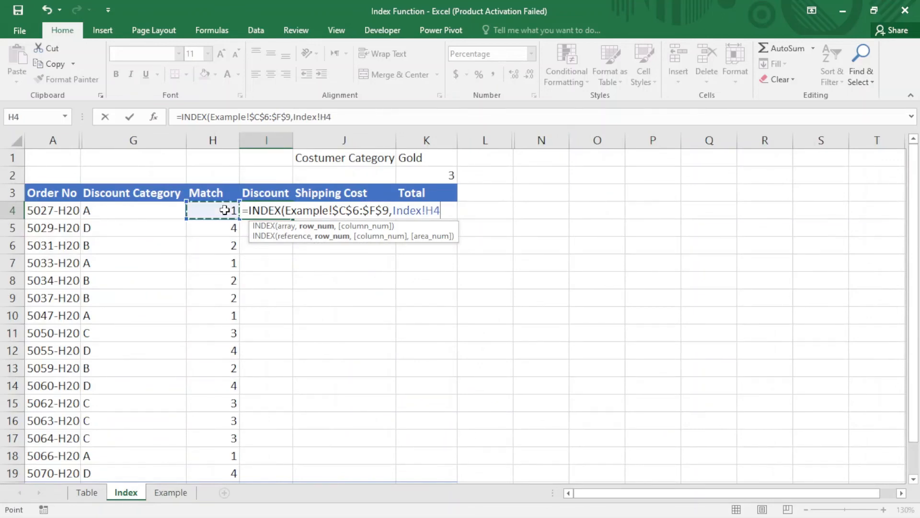
type(",")
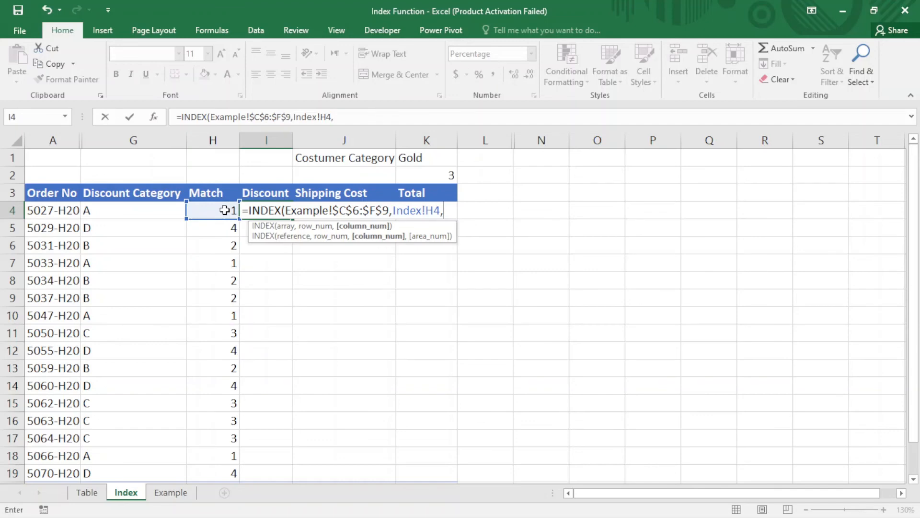
left_click(413, 176)
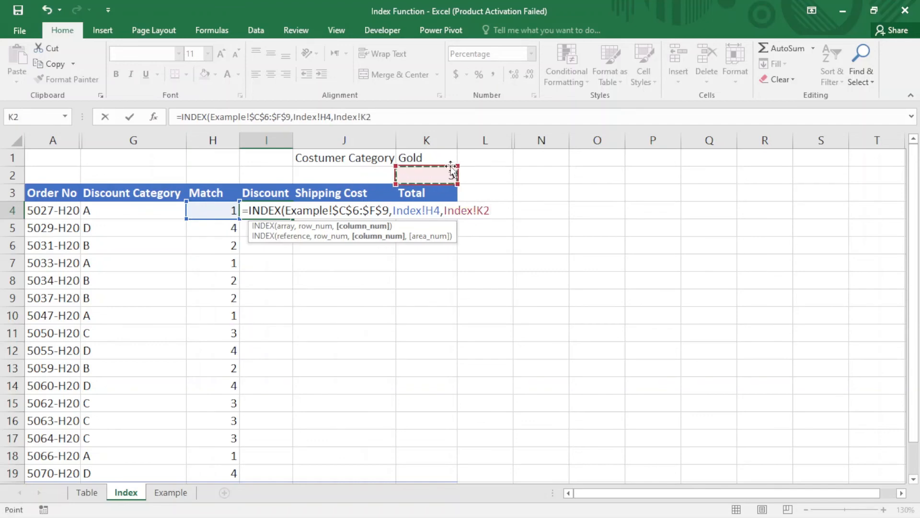
key("F4")
type(")")
key("Return")
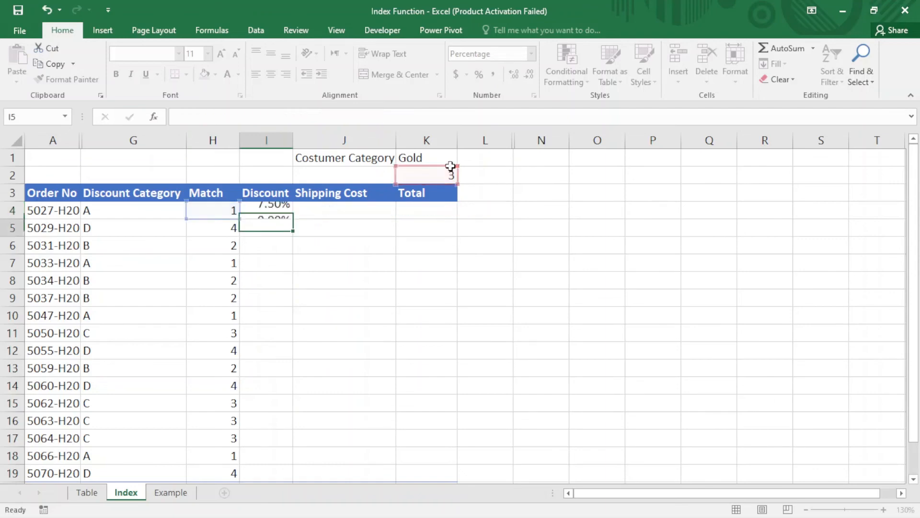
left_click(263, 209)
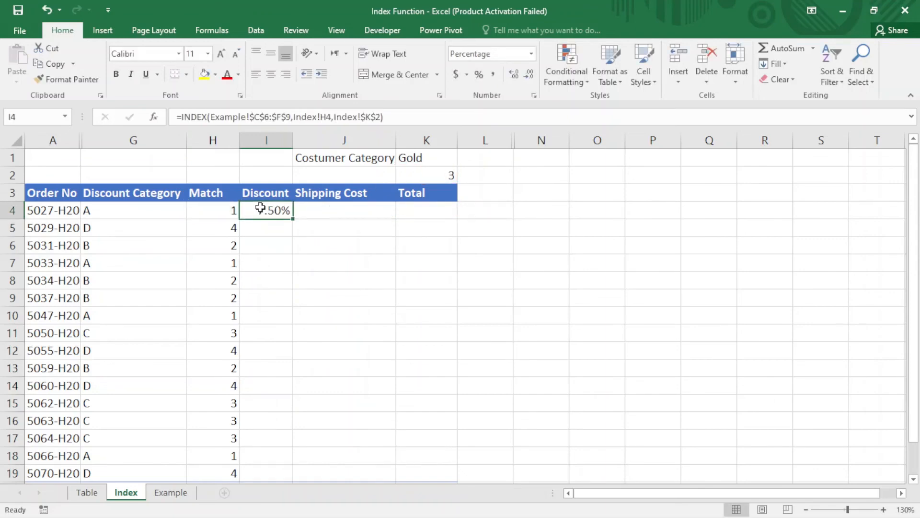
double_click(293, 219)
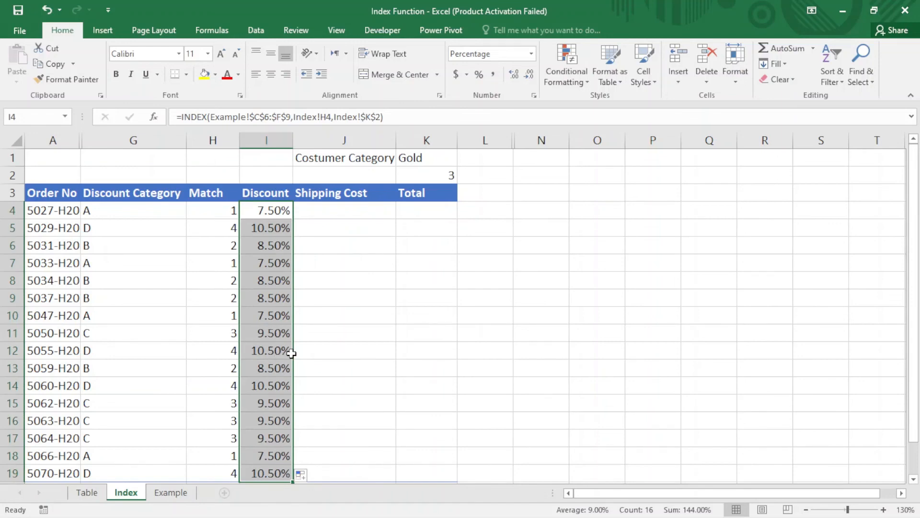
- Test the discounts by switching the customer category in K1 to Bronze, Silver, Gold and Platinum in turn
left_click(448, 162)
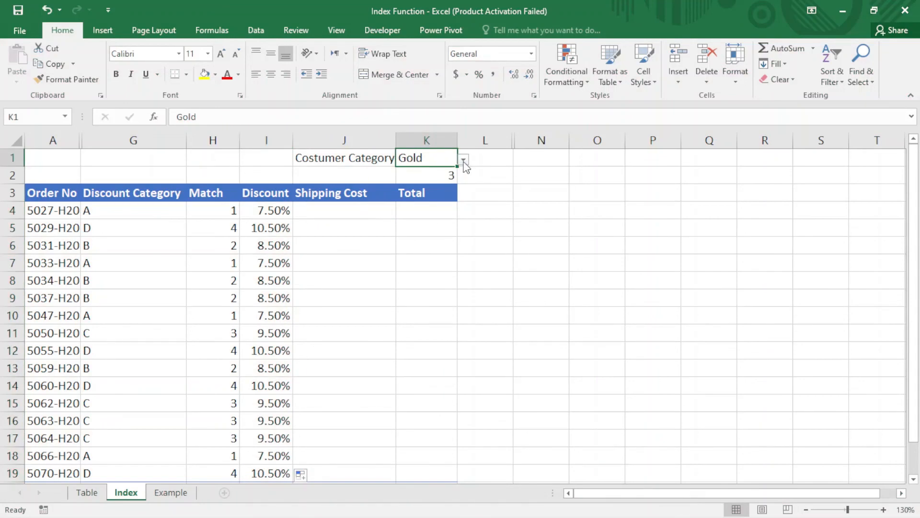
left_click(464, 160)
left_click(453, 171)
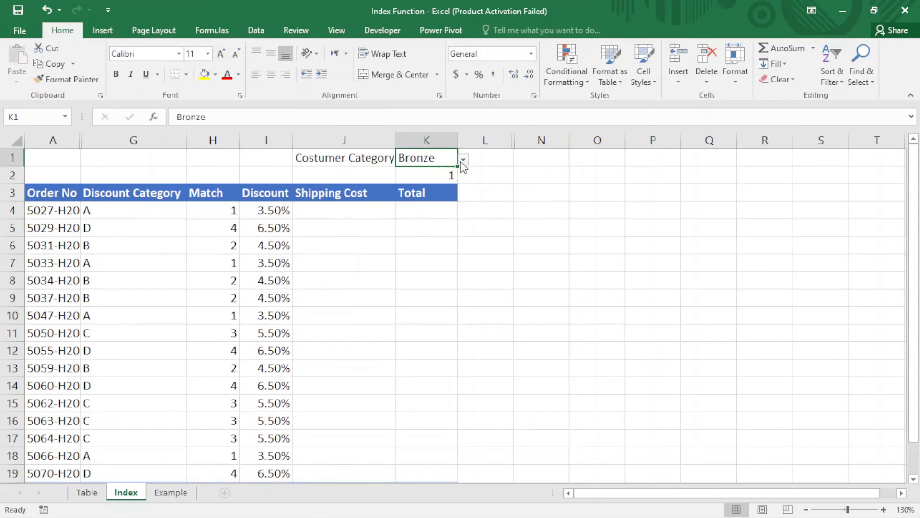
left_click(464, 159)
left_click(453, 183)
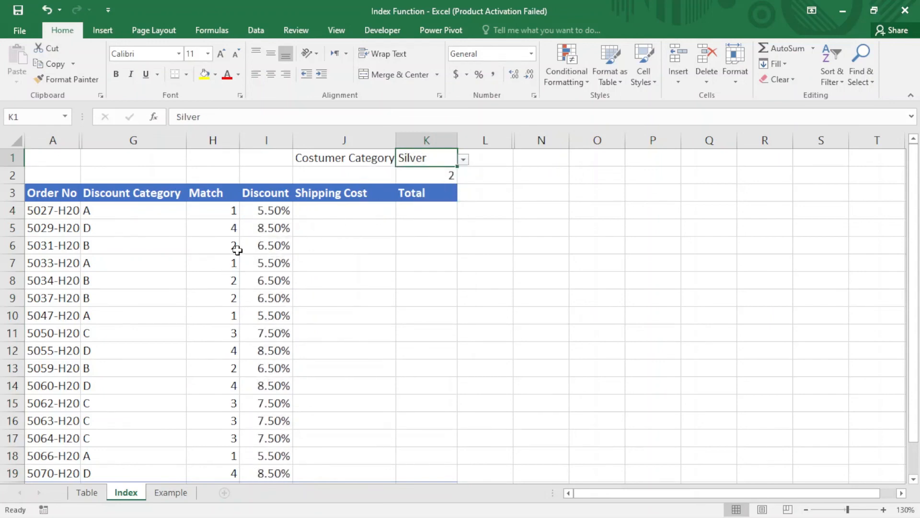
left_click(463, 161)
left_click(454, 194)
left_click(463, 159)
left_click(452, 208)
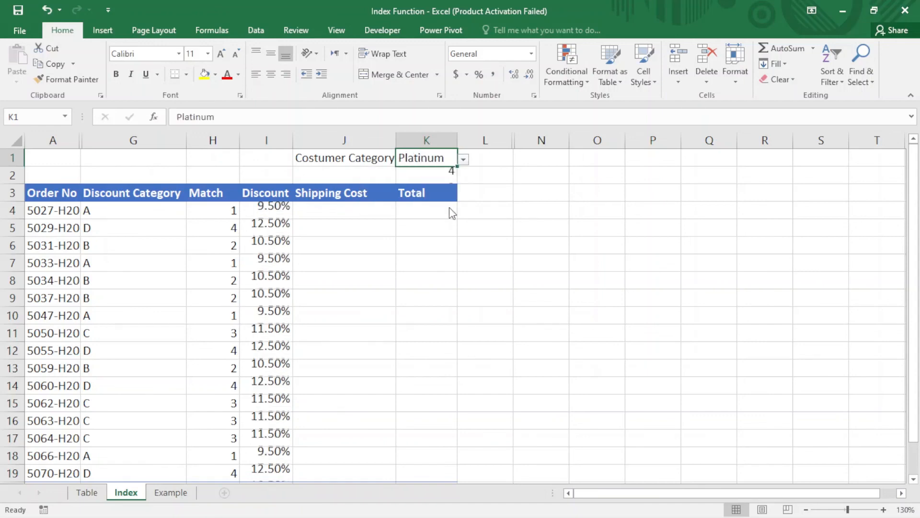